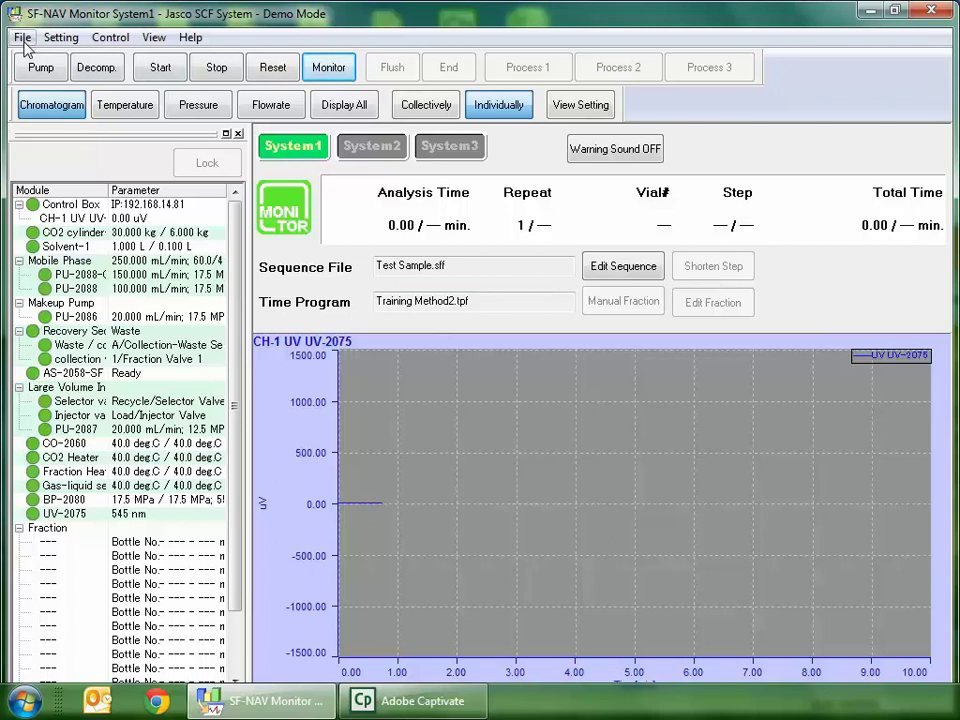
Step: Create a new sequence file and give row 1 the injection module AS with starting vial 3
click(22, 40)
mouse_move(33, 58)
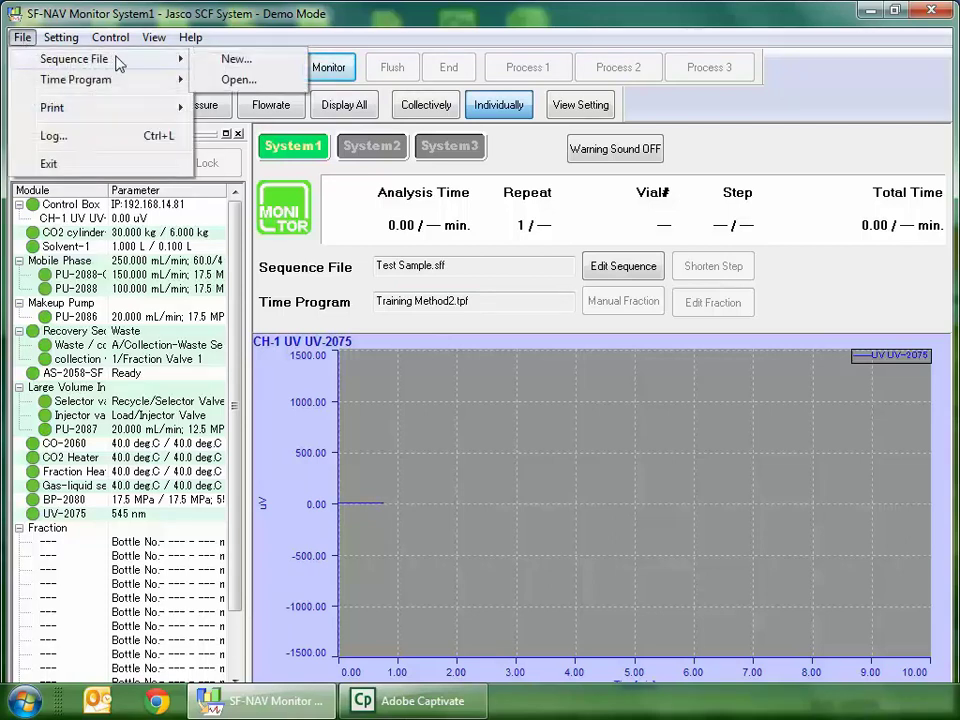
click(214, 61)
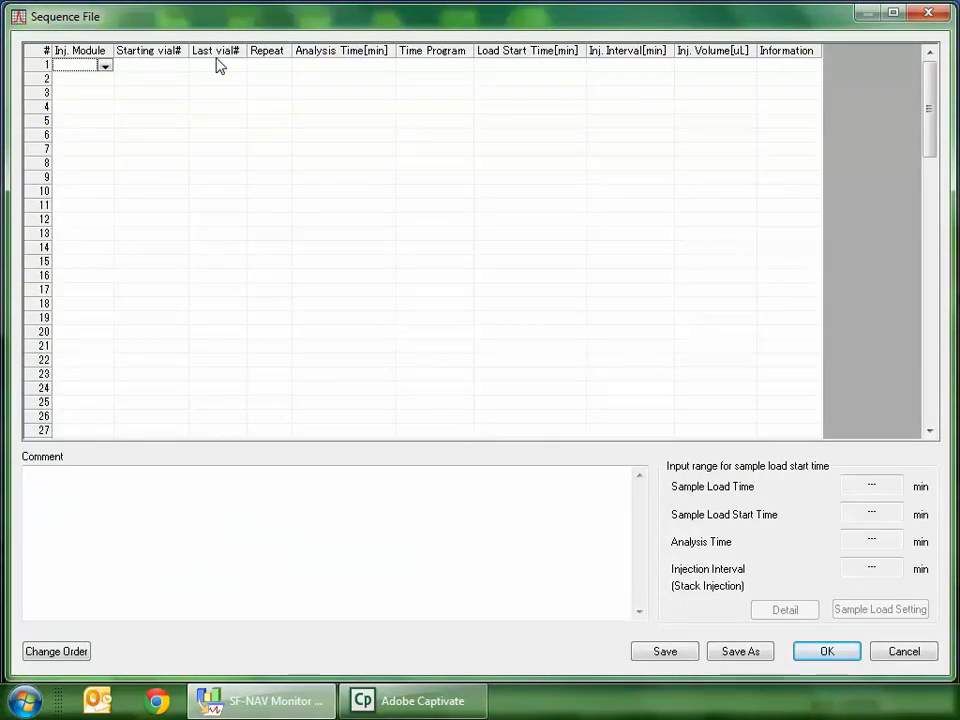
click(105, 67)
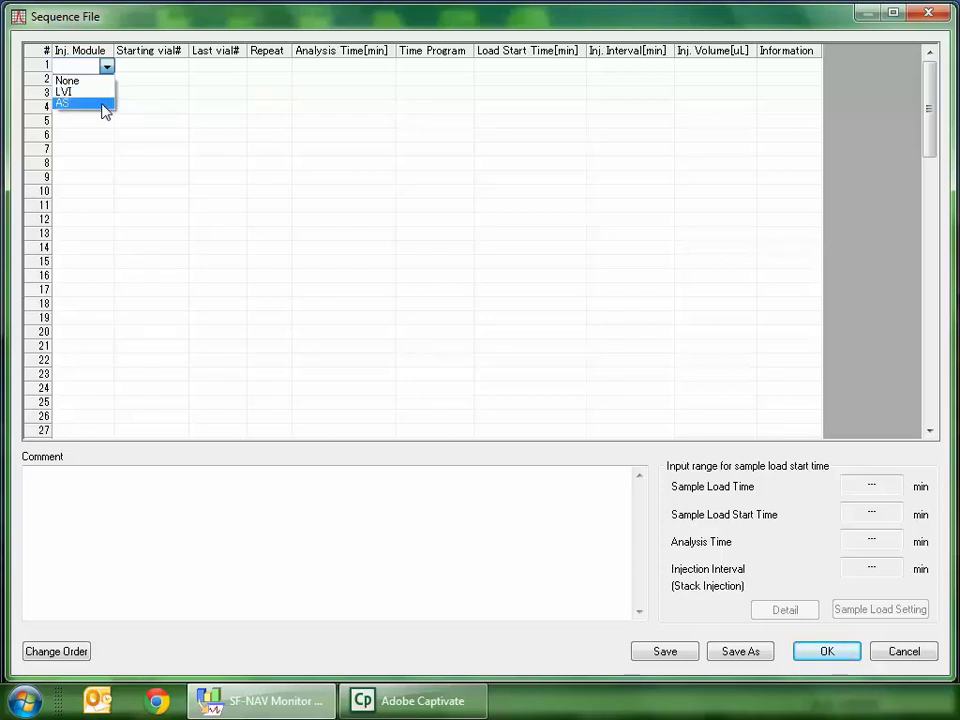
click(104, 104)
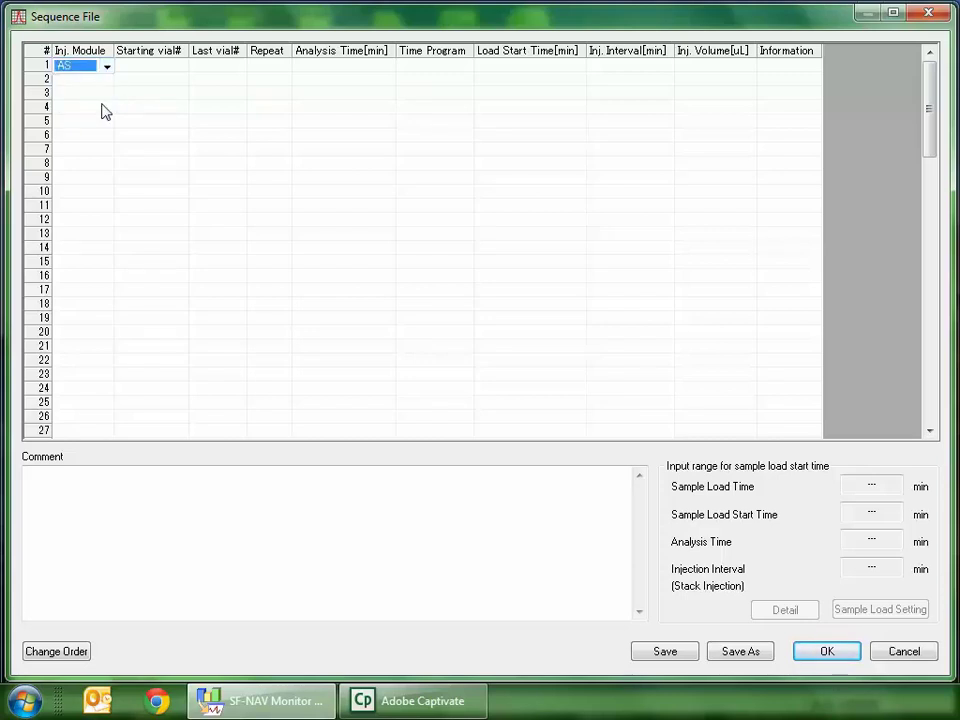
click(165, 66)
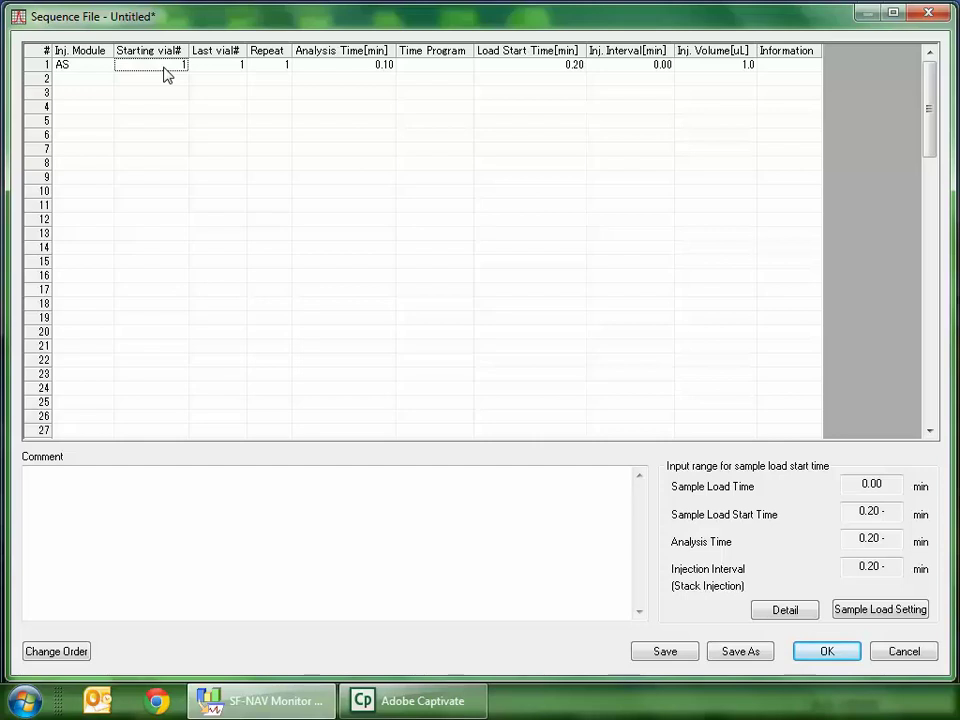
text(3)
click(221, 73)
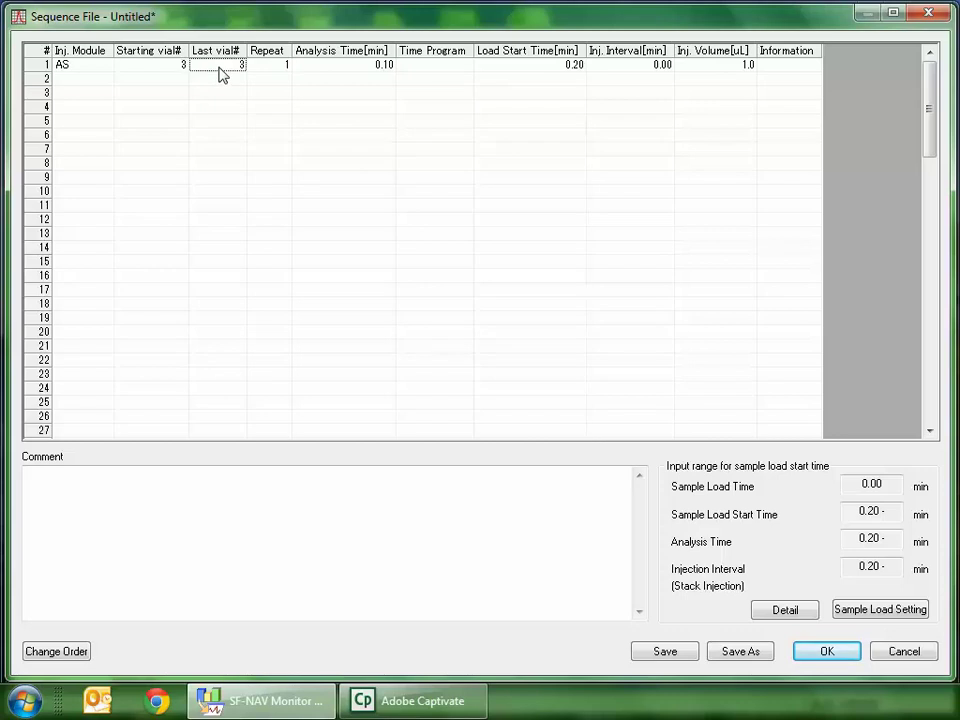
Step: Set the repeat count of row 1 to 4 and change it to 10
click(271, 66)
text(4)
click(272, 85)
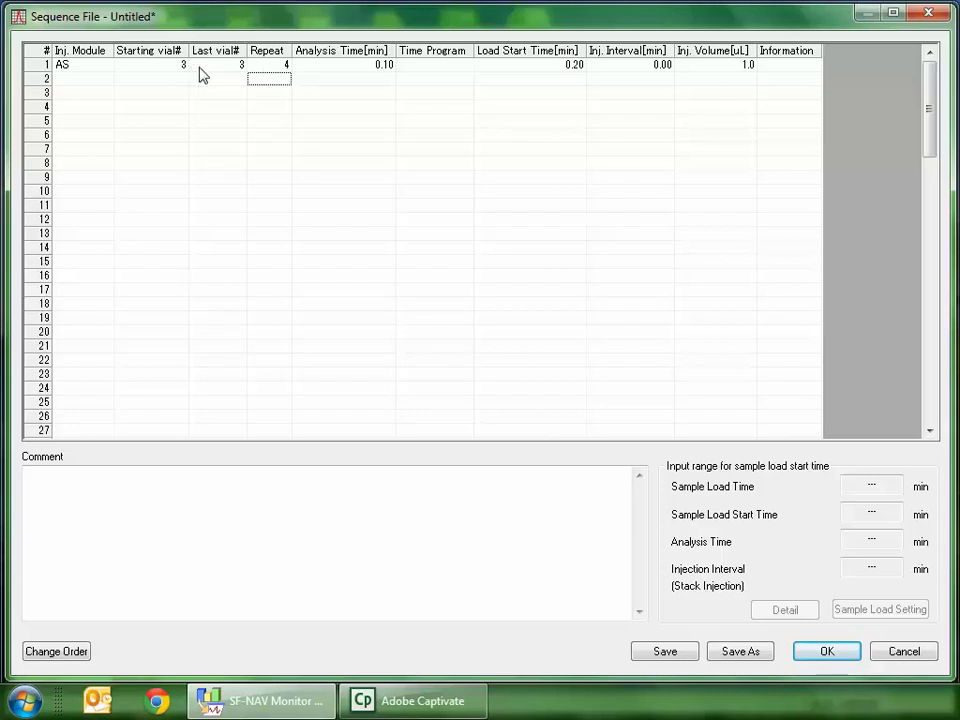
click(264, 66)
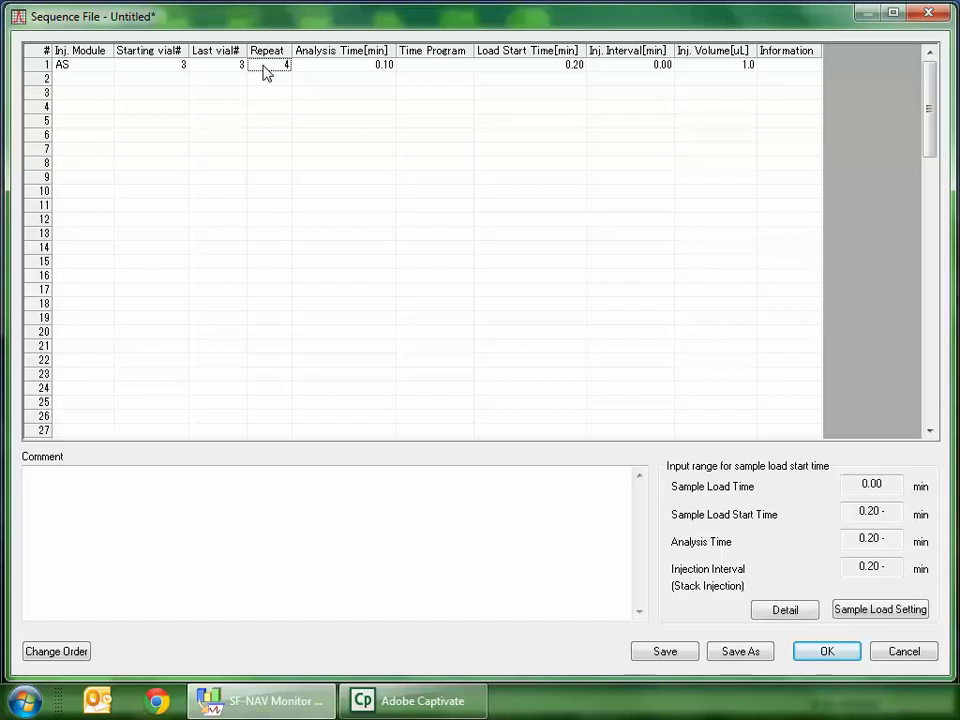
text(10)
click(270, 86)
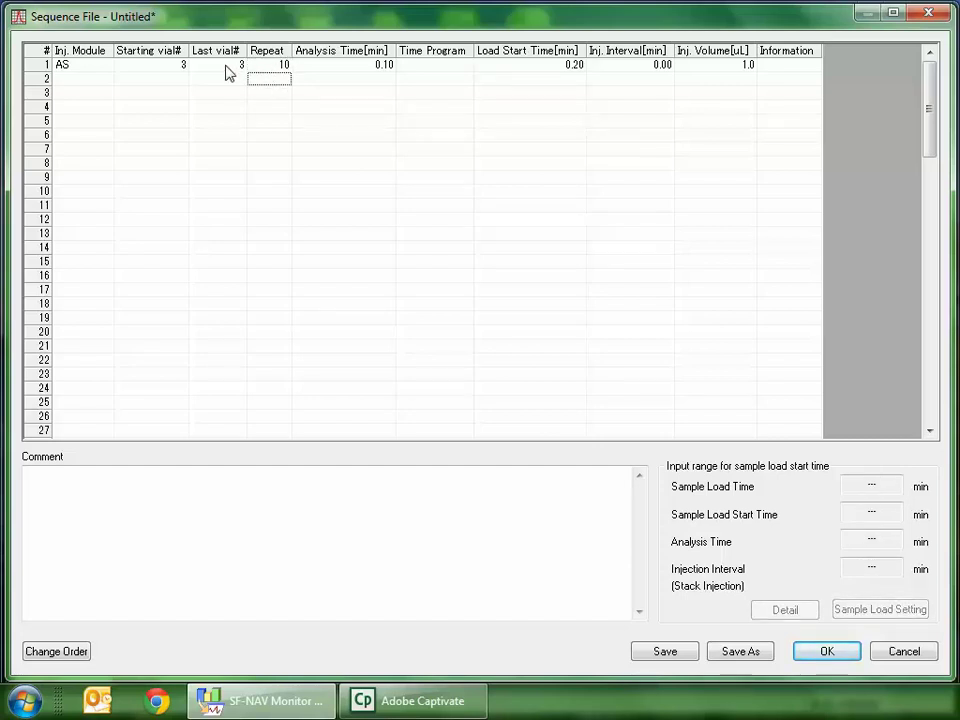
Step: Set the last vial number of row 1 to 4
click(228, 72)
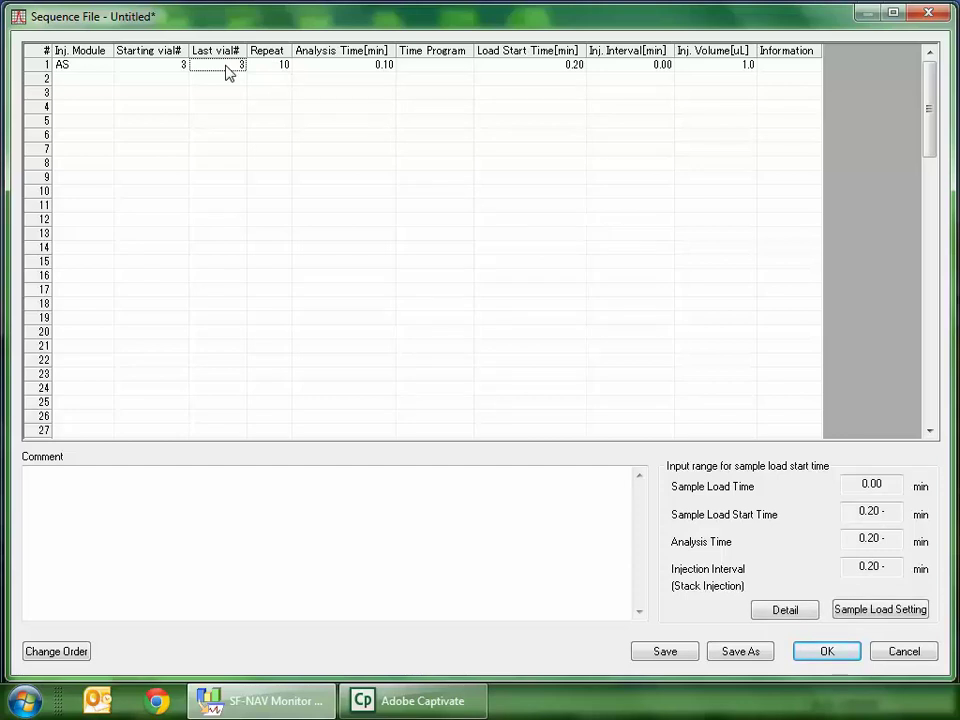
text(4)
click(228, 86)
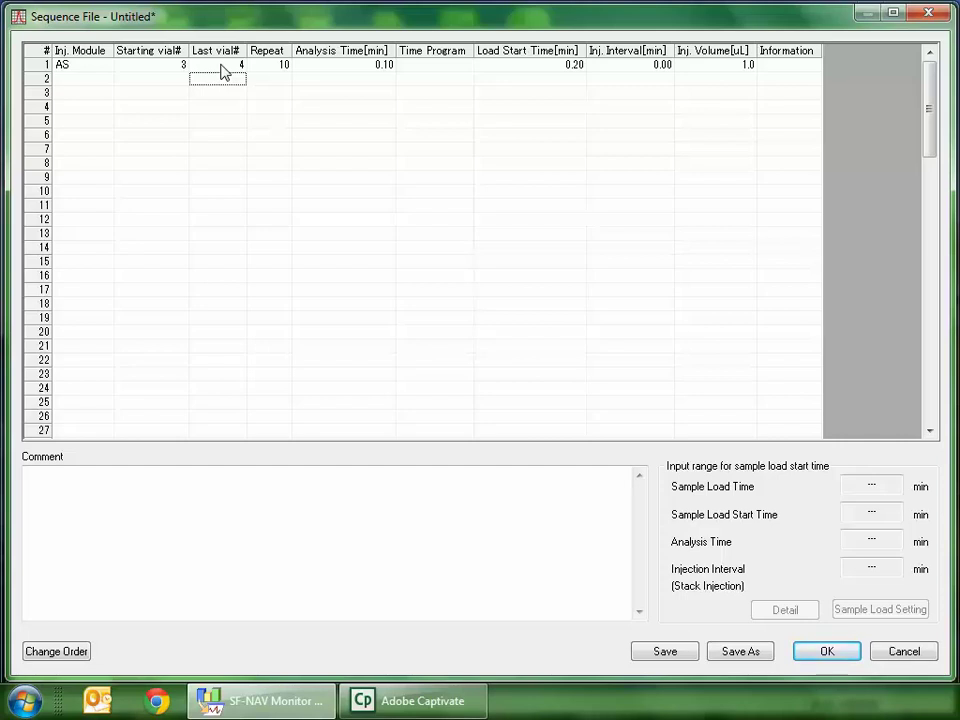
Step: Set the repeat count of row 1 to 1 and its last vial number to 3
click(262, 66)
text(1)
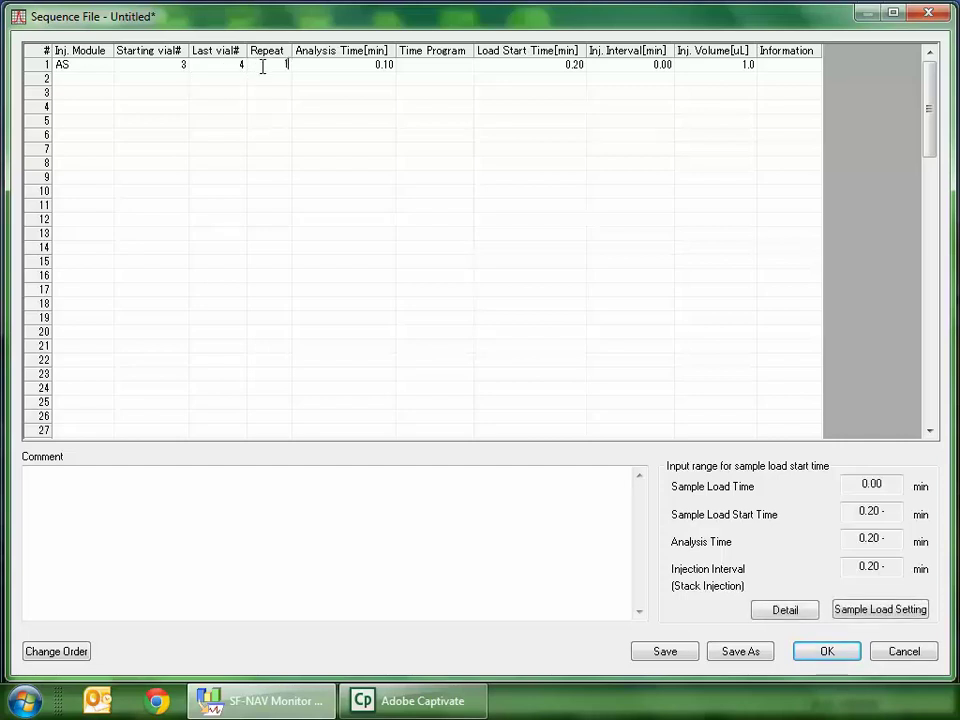
click(230, 70)
text(3)
click(233, 80)
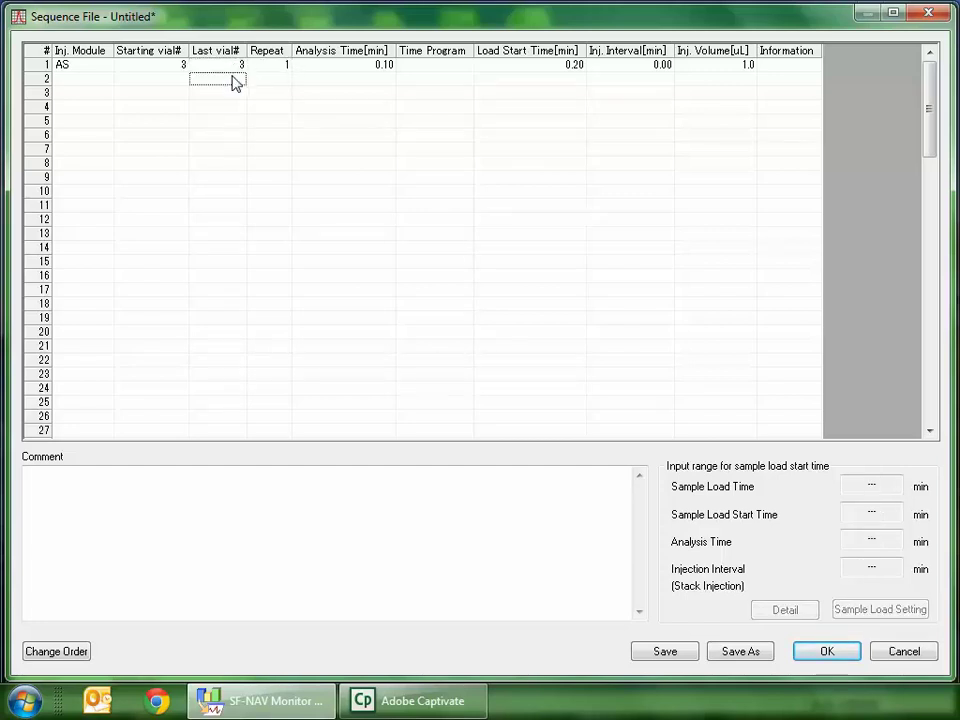
Step: Set the analysis time of row 1 to 20 min and assign the time program Training Method2.tpf
click(334, 70)
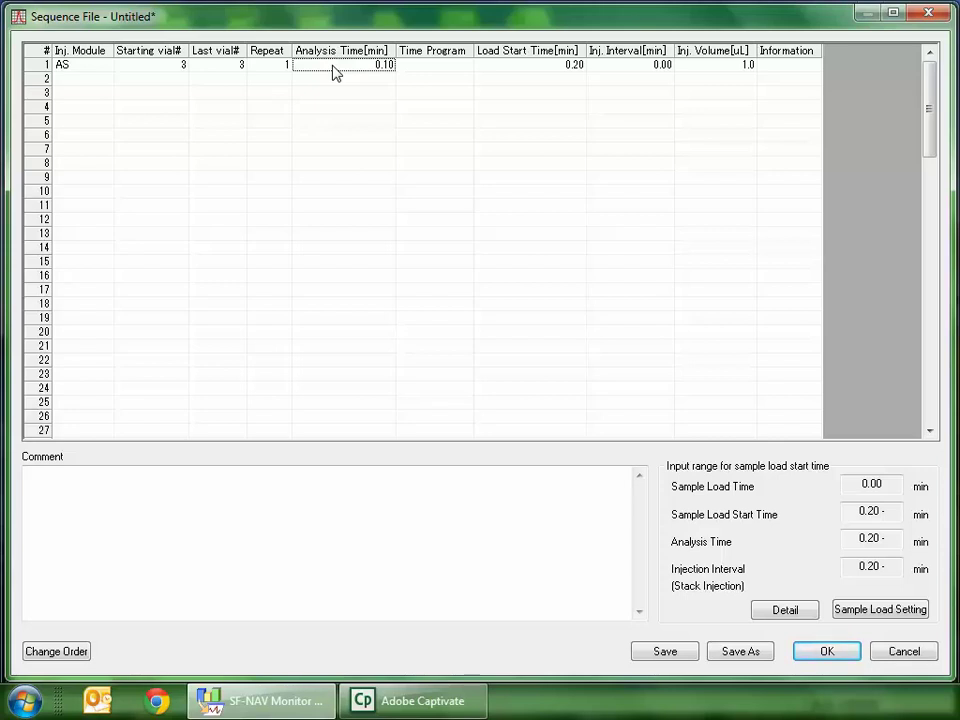
text(20)
click(461, 66)
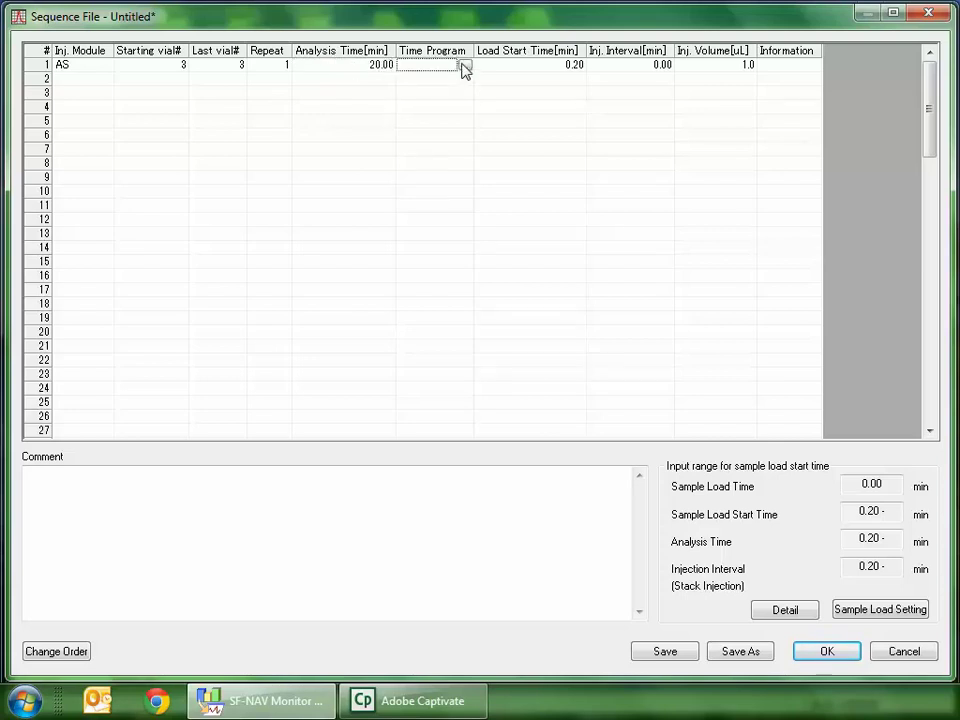
click(466, 66)
click(499, 86)
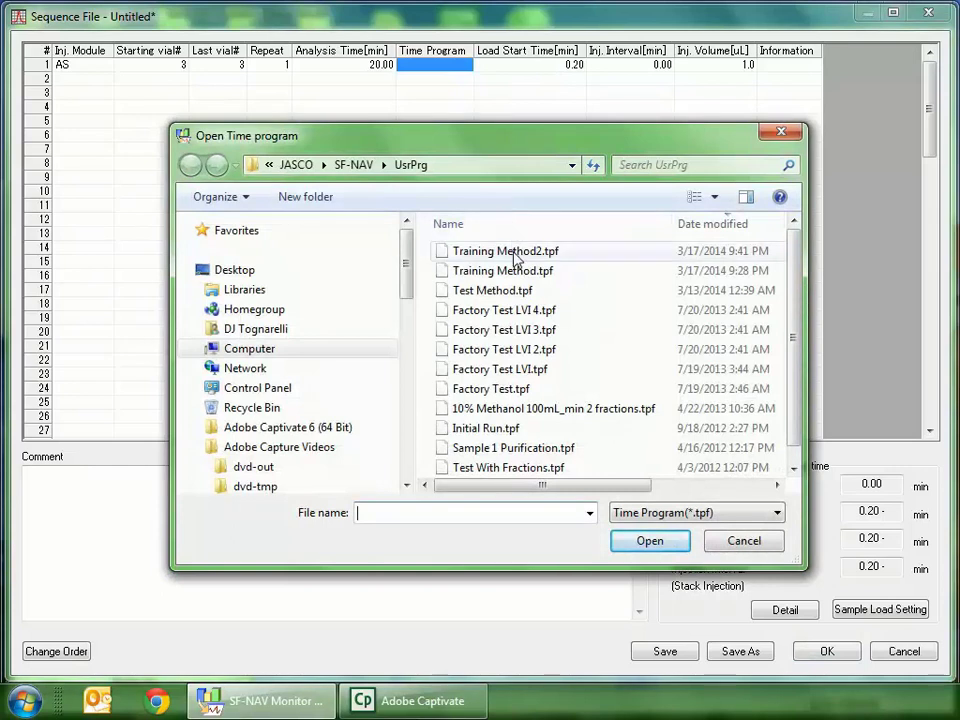
double_click(513, 257)
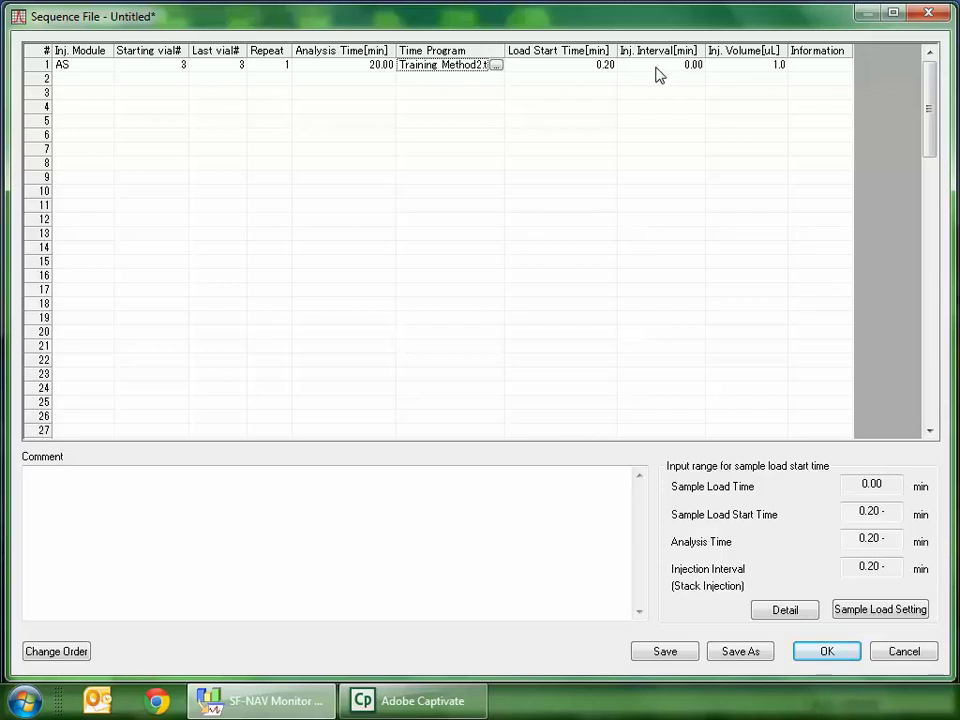
Step: Set the injection volume of row 1 to 500 uL
click(730, 73)
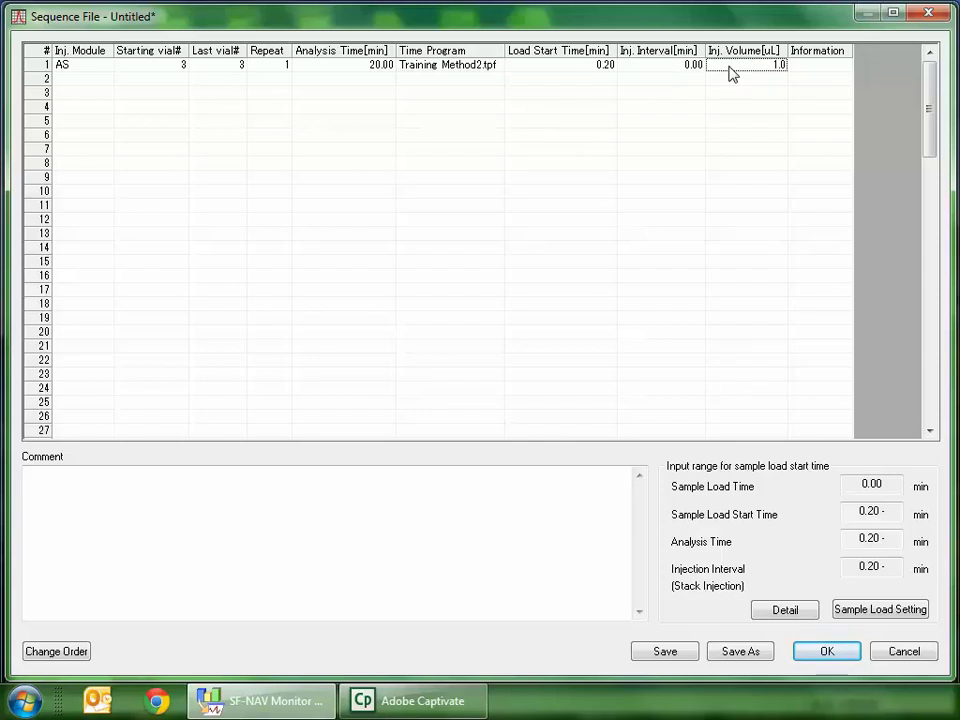
text(500)
click(752, 85)
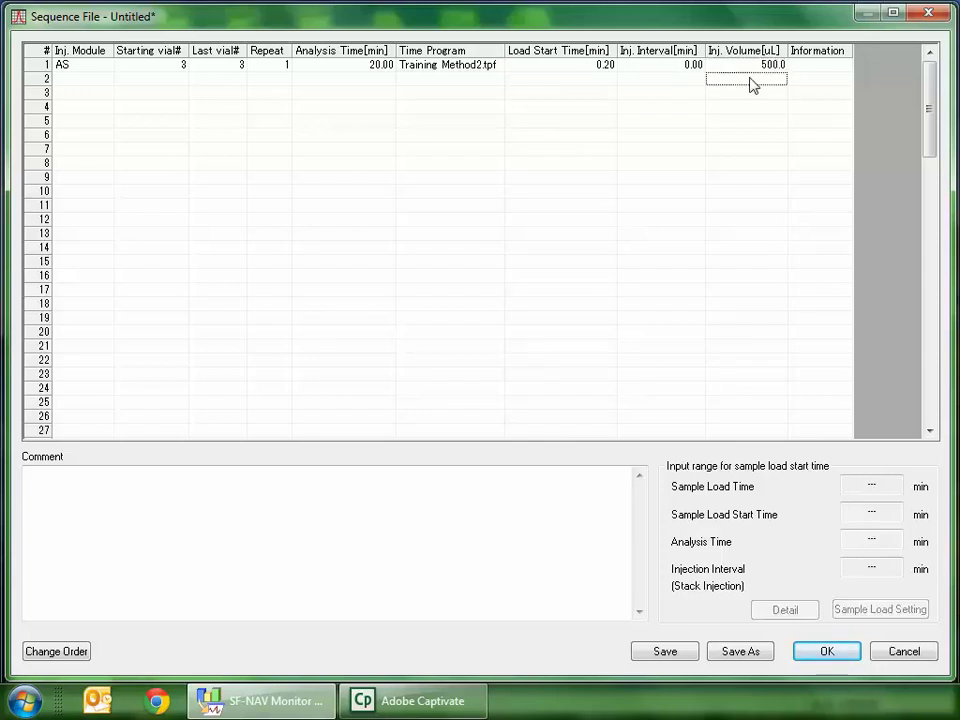
click(814, 66)
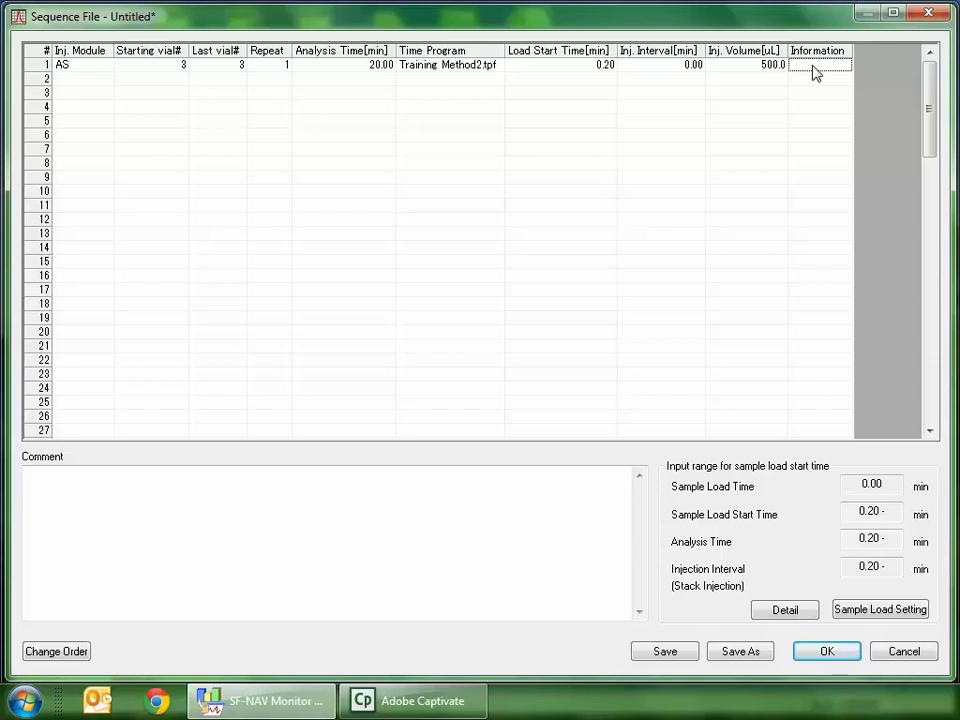
click(376, 474)
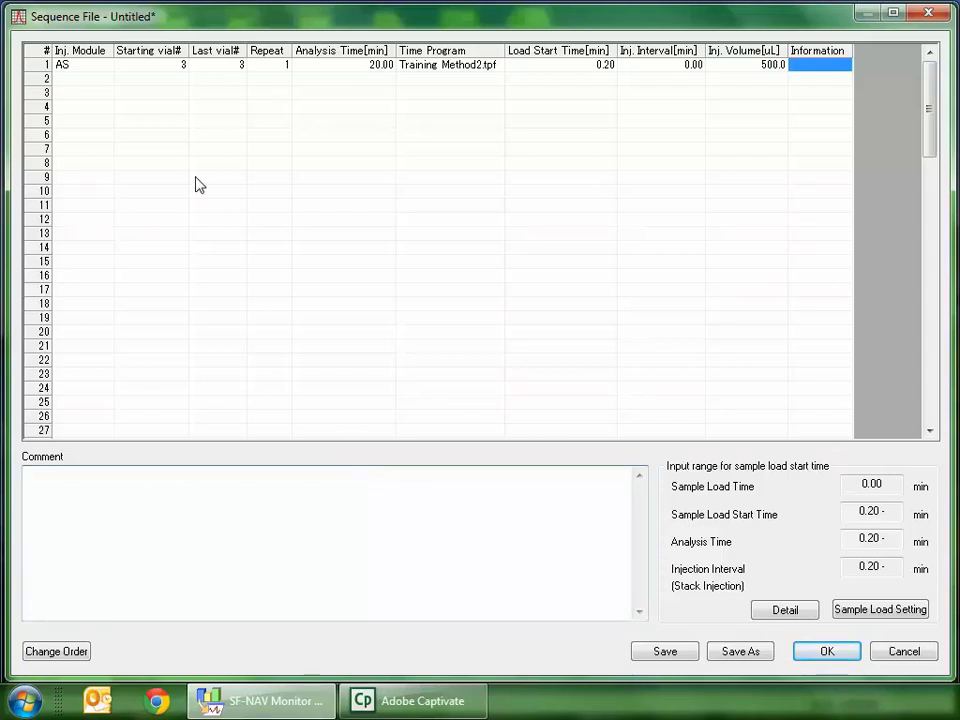
Step: Change the injection module of row 1 to LVI
click(105, 66)
click(106, 66)
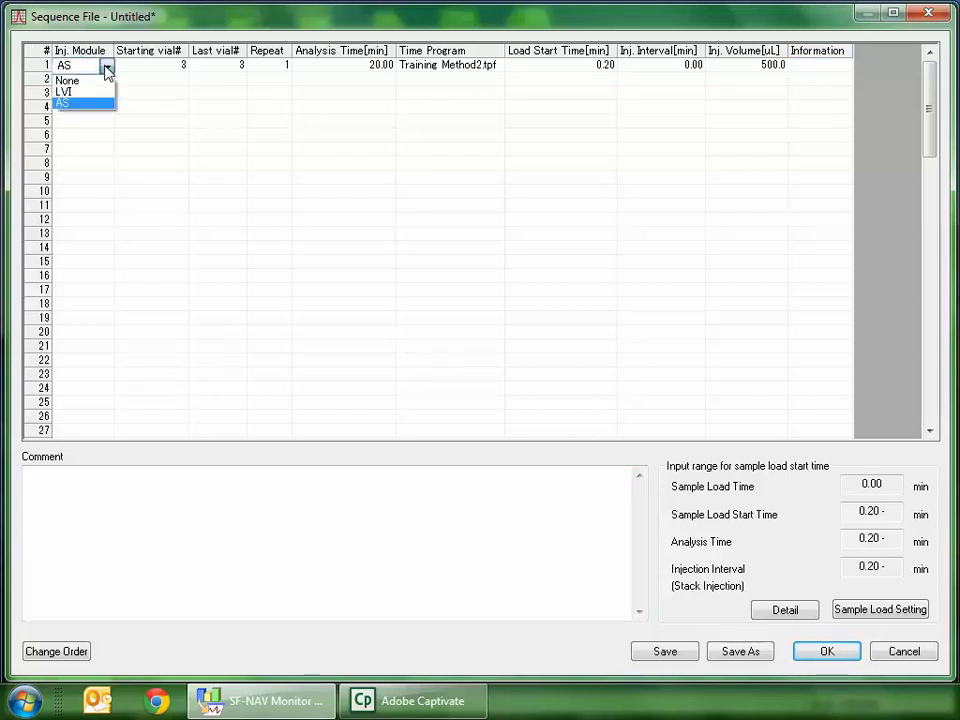
click(105, 92)
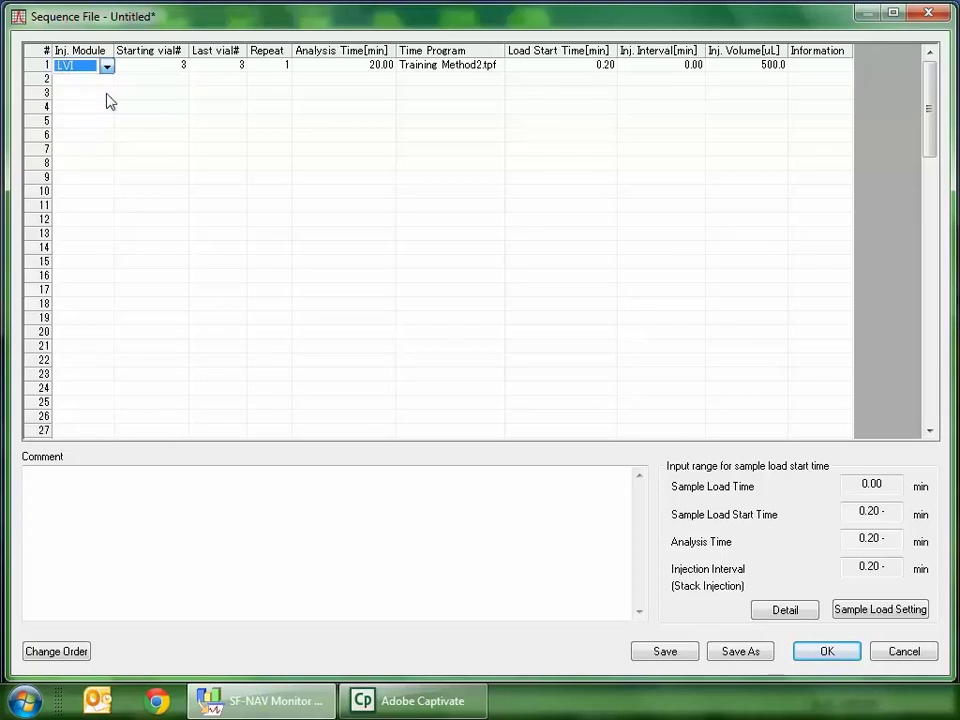
click(156, 79)
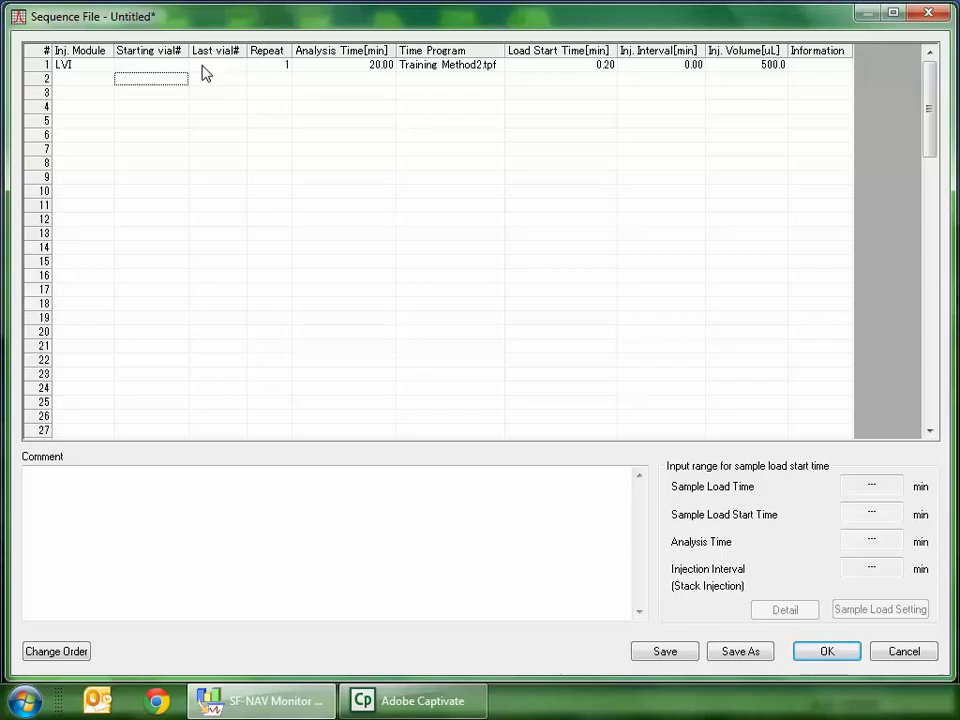
click(270, 66)
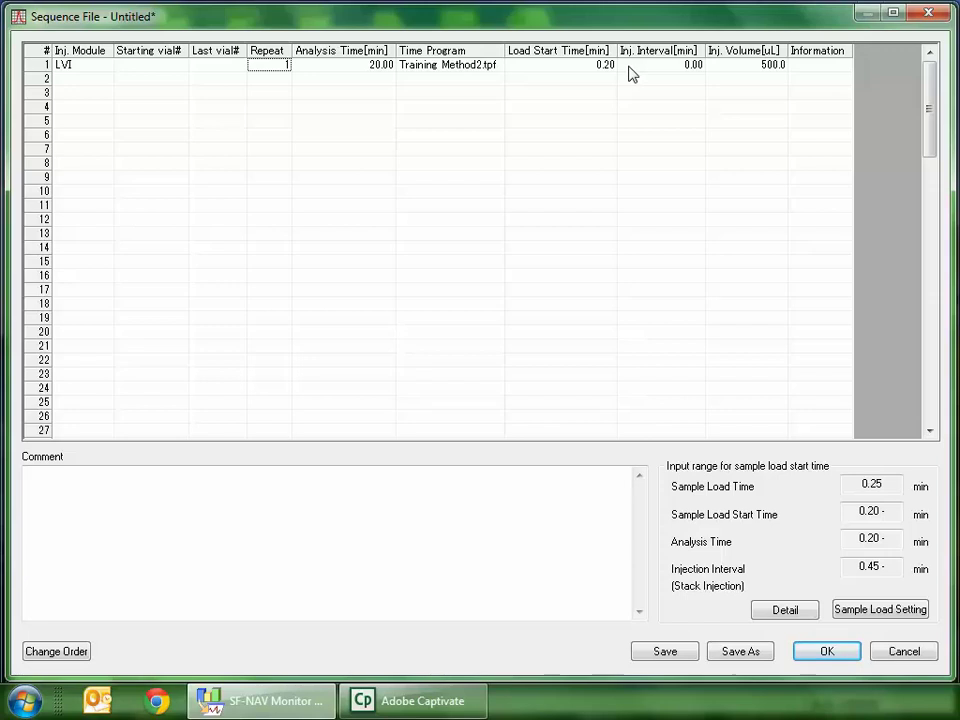
click(737, 68)
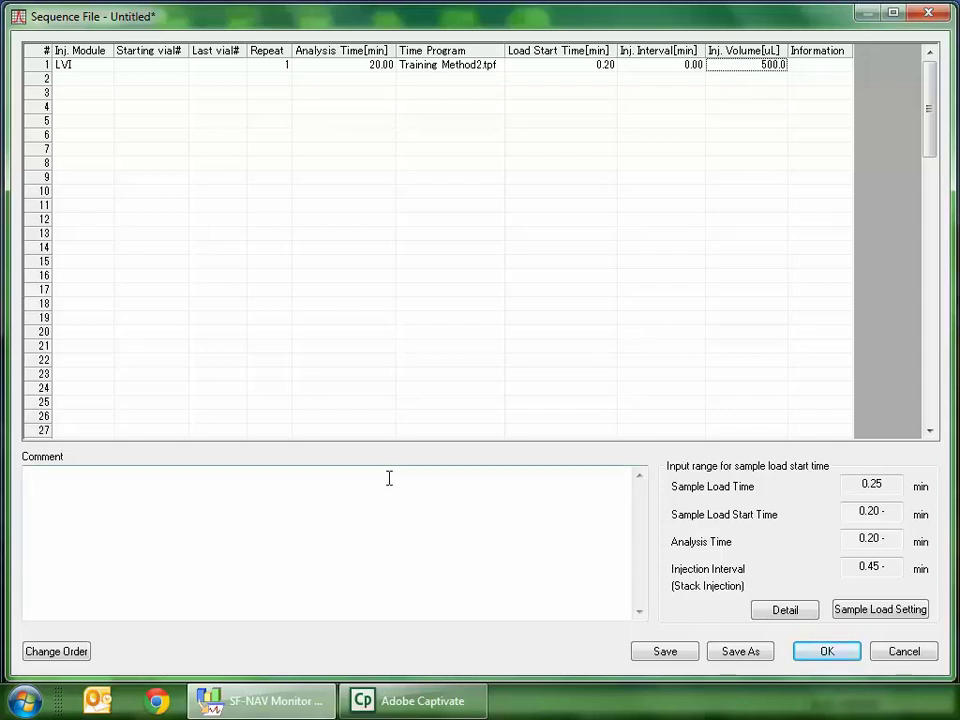
Step: In row 1's sample load settings, set the large volume injector's flowrates at loading and at preparing to 1.000 mL/min
click(40, 65)
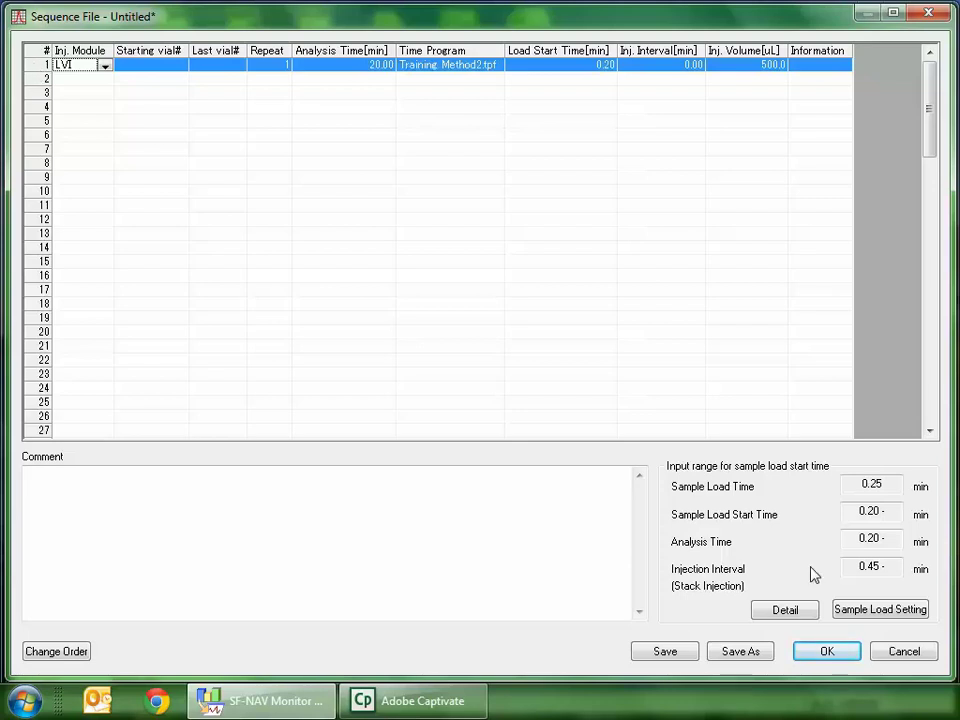
click(891, 612)
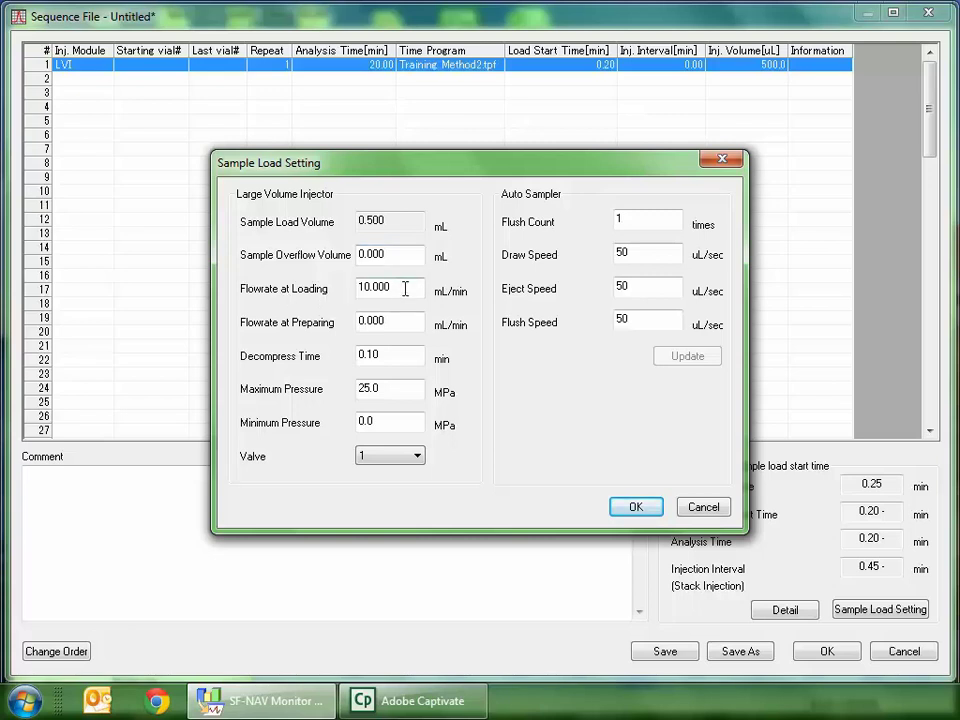
double_click(405, 288)
click(405, 288)
drag(403, 287, 321, 286)
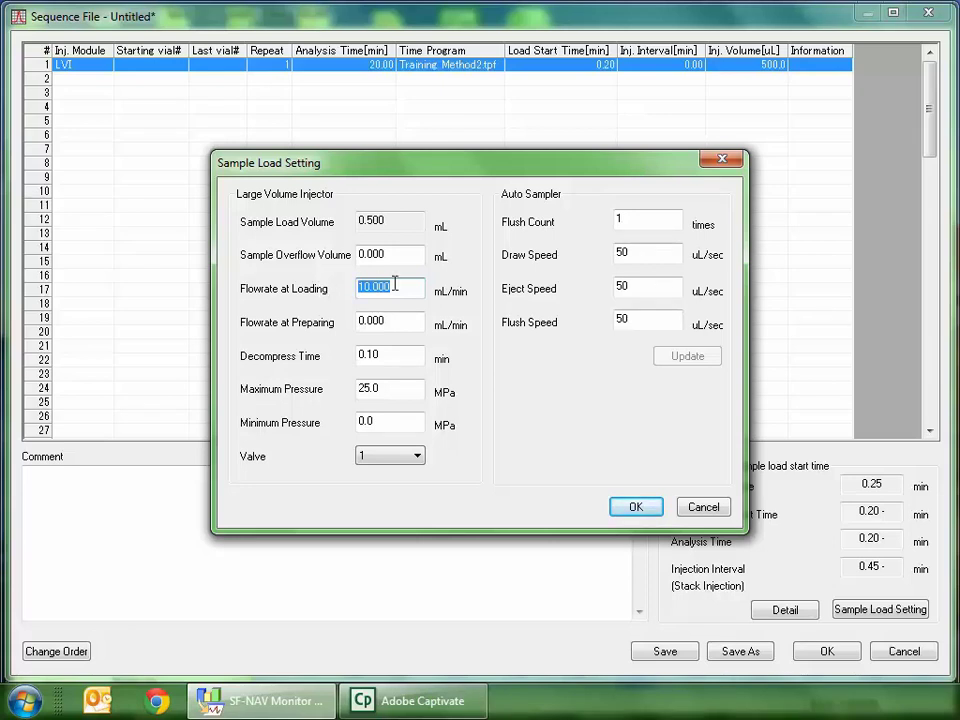
text(1)
click(405, 315)
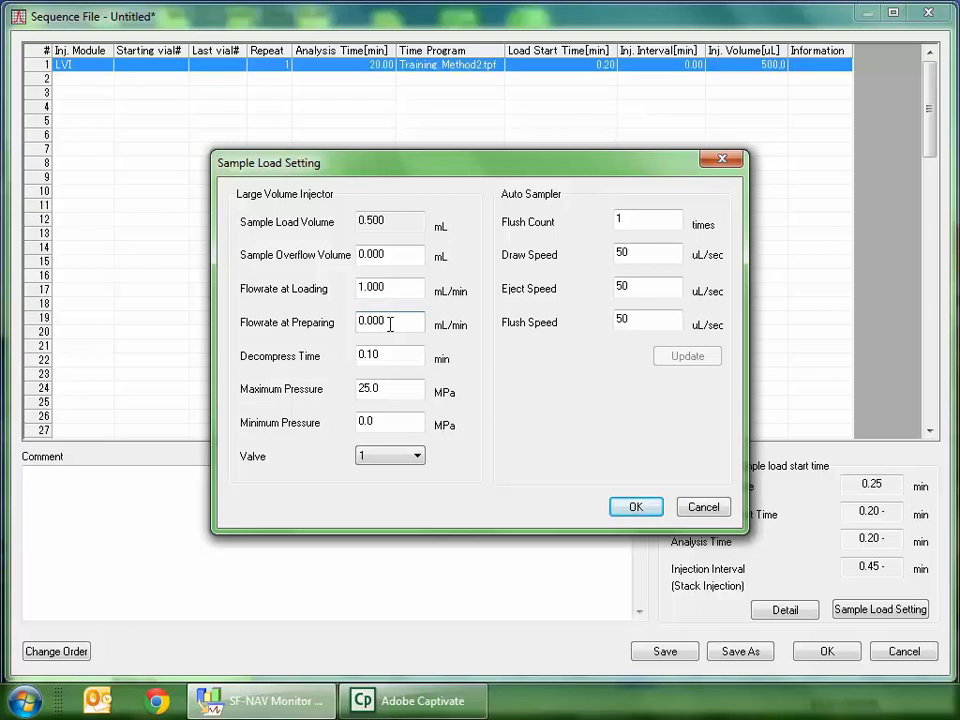
double_click(390, 324)
text(1.000)
click(640, 508)
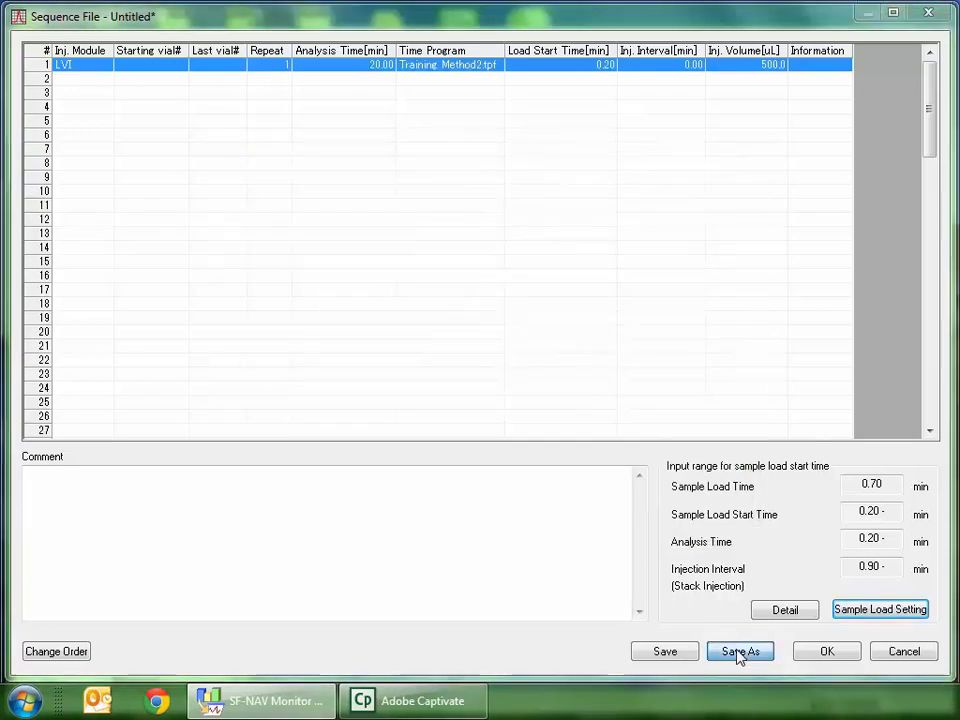
Step: Save the sequence file under the name Sample 532 in the UsrPrg folder
click(740, 651)
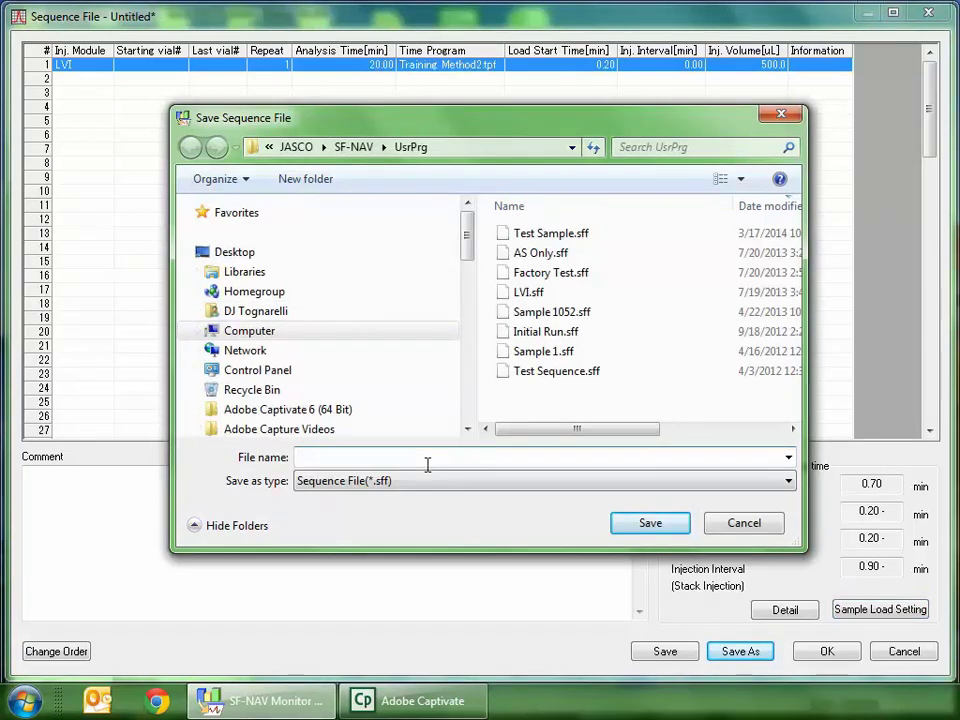
text(Sample)
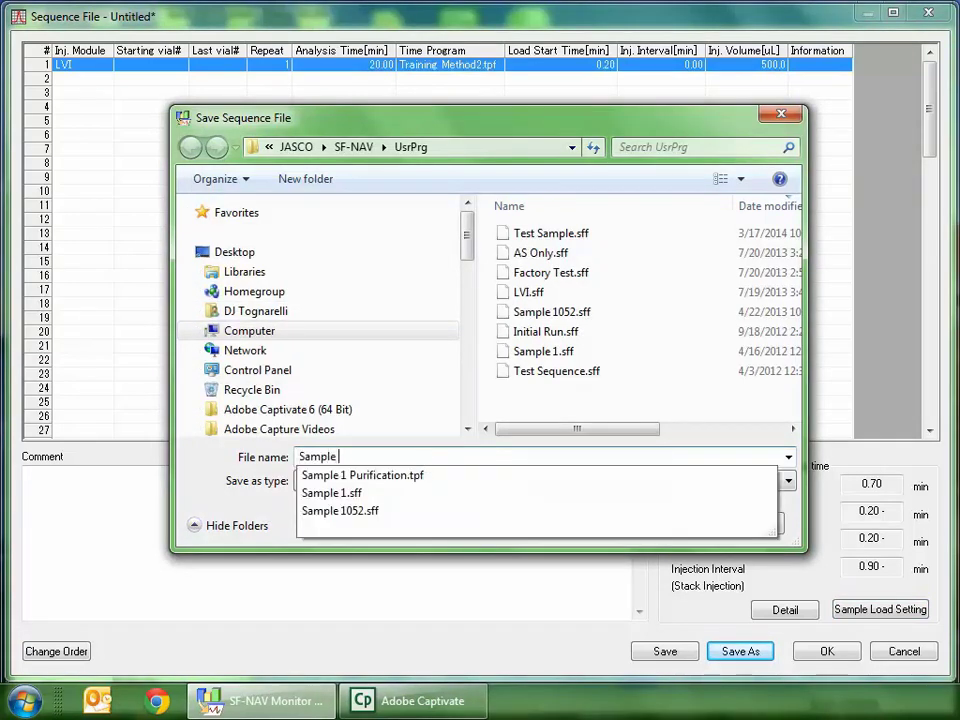
text( 532)
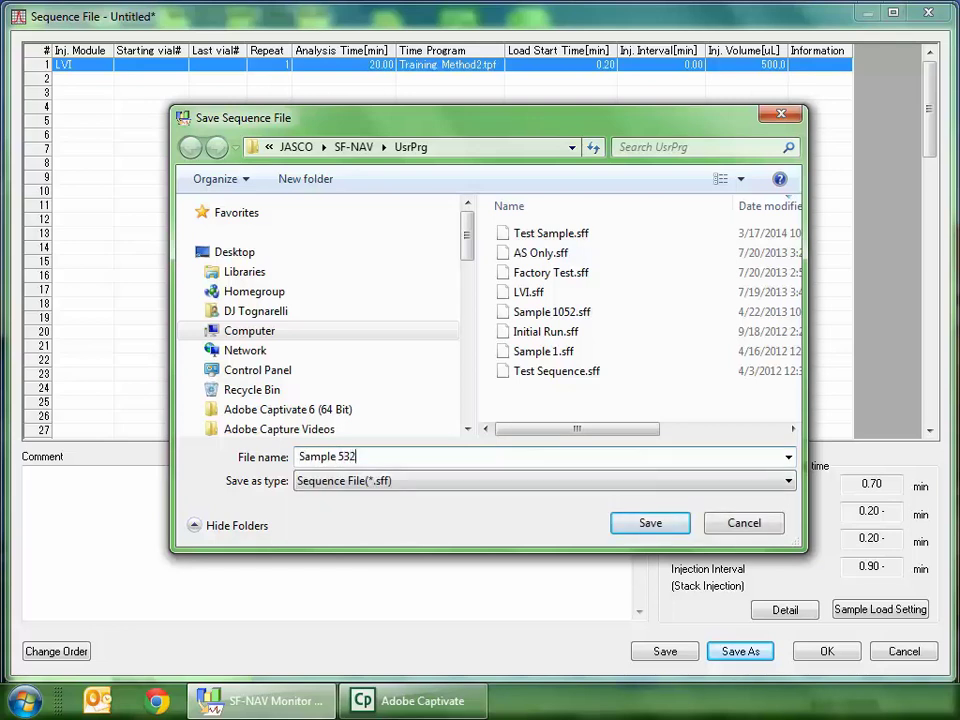
click(648, 526)
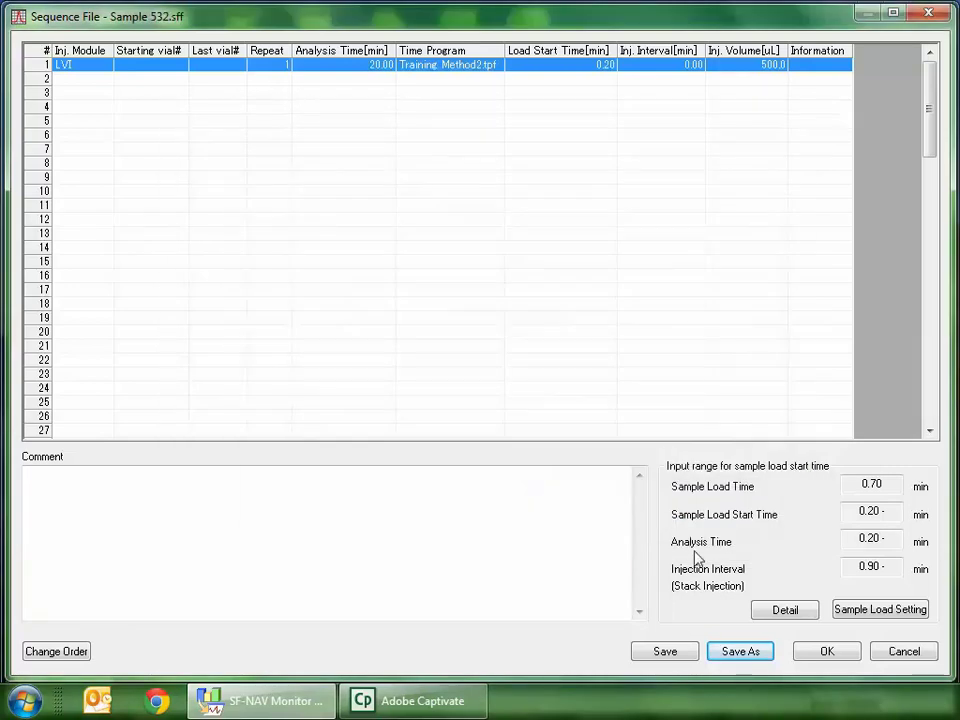
Step: Accept the sequence to load it into the system monitor and reset the system
click(819, 655)
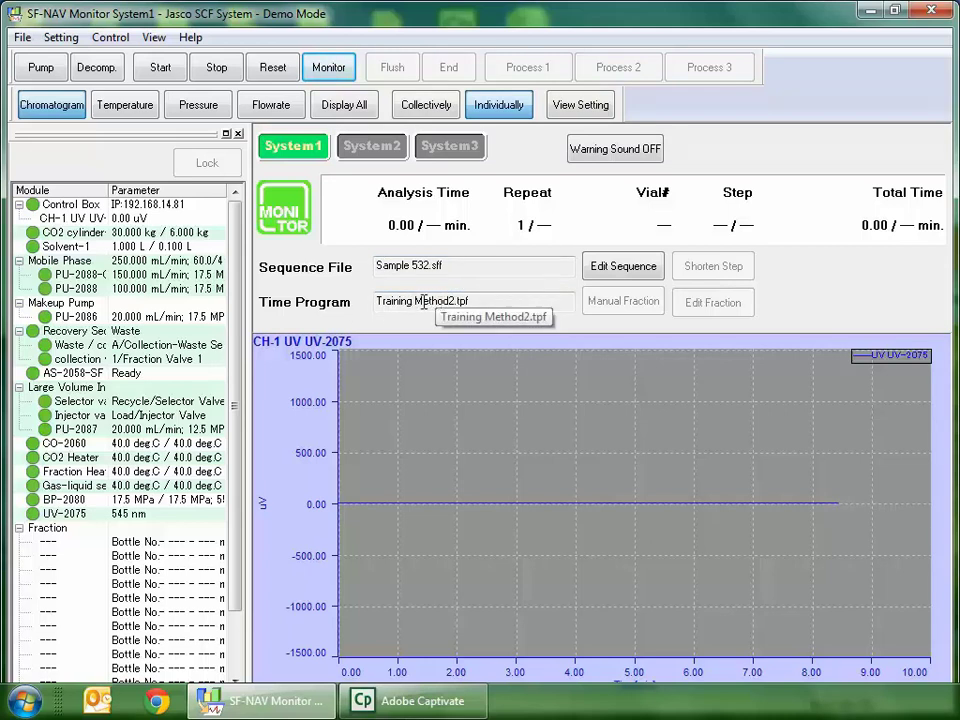
click(273, 68)
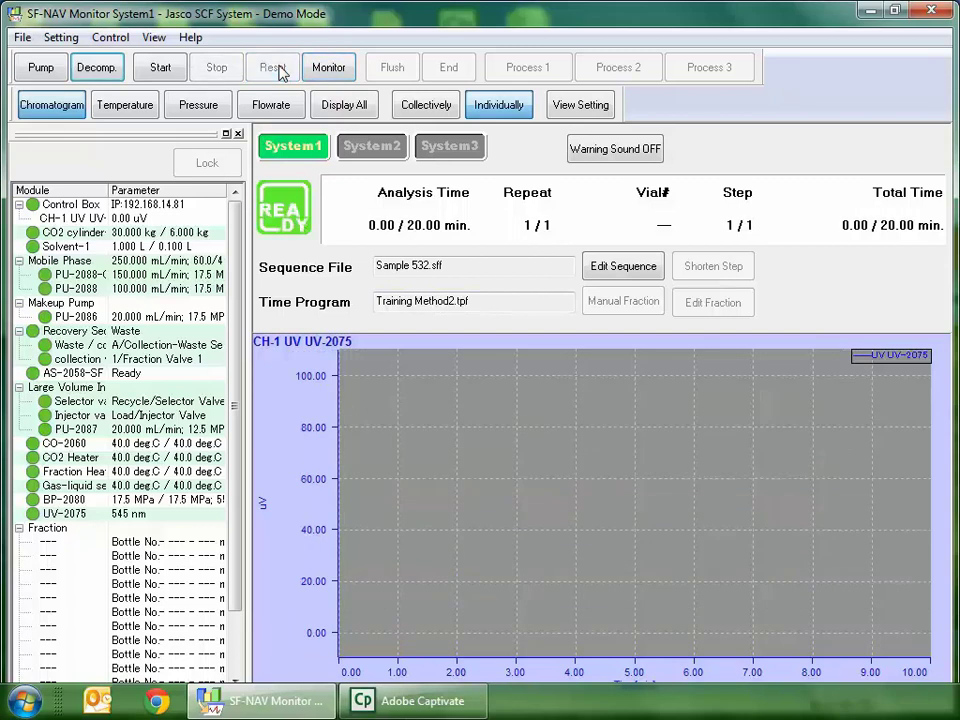